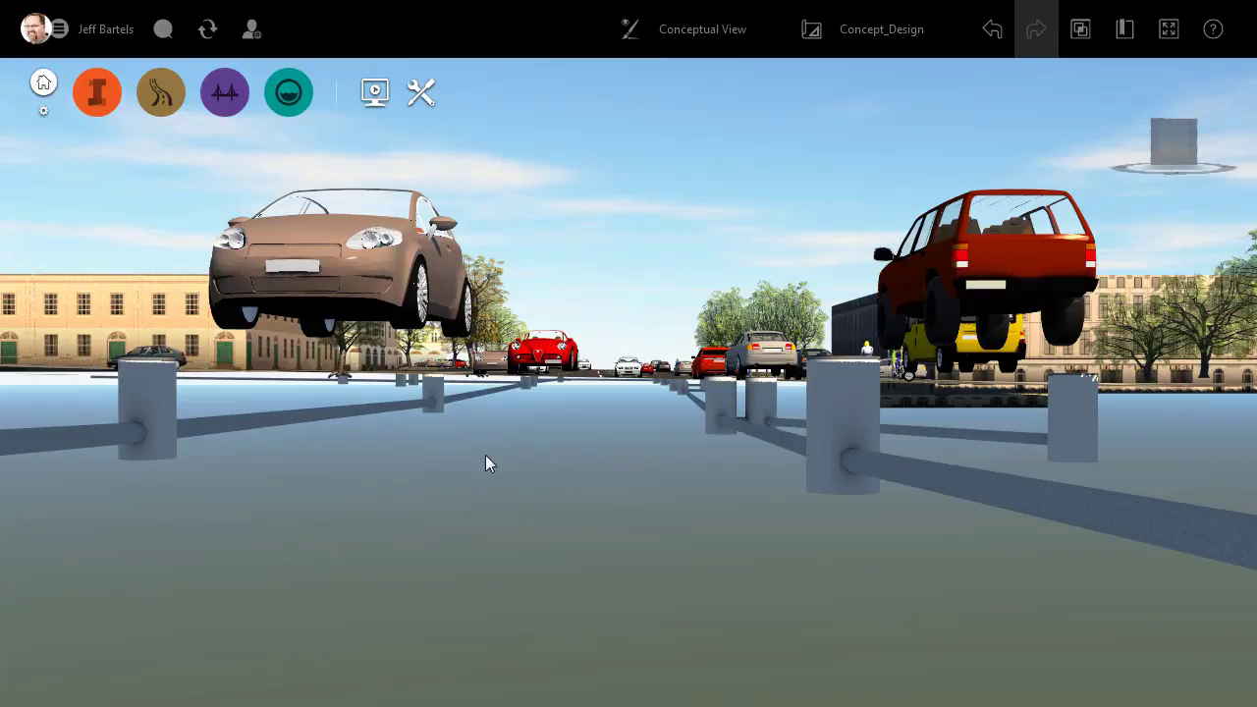
Check the tooltip information of several storm sewer pipes in the underground view
mouse_move(328, 414)
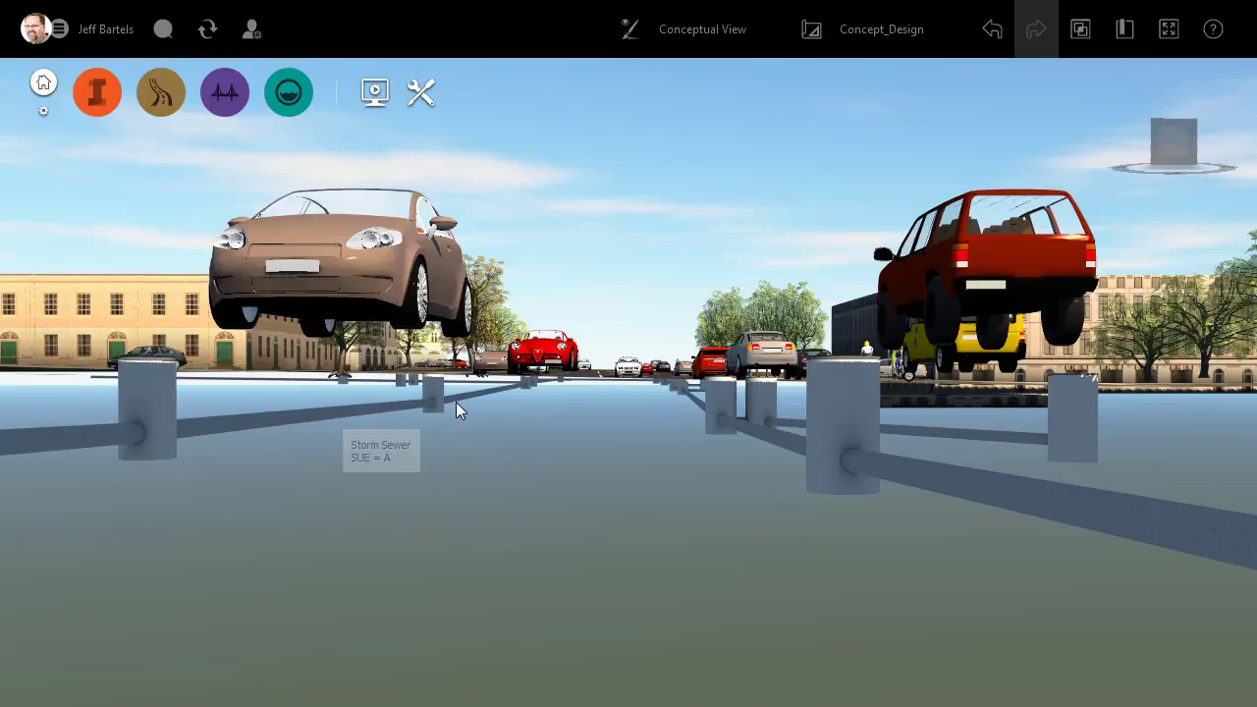
mouse_move(461, 407)
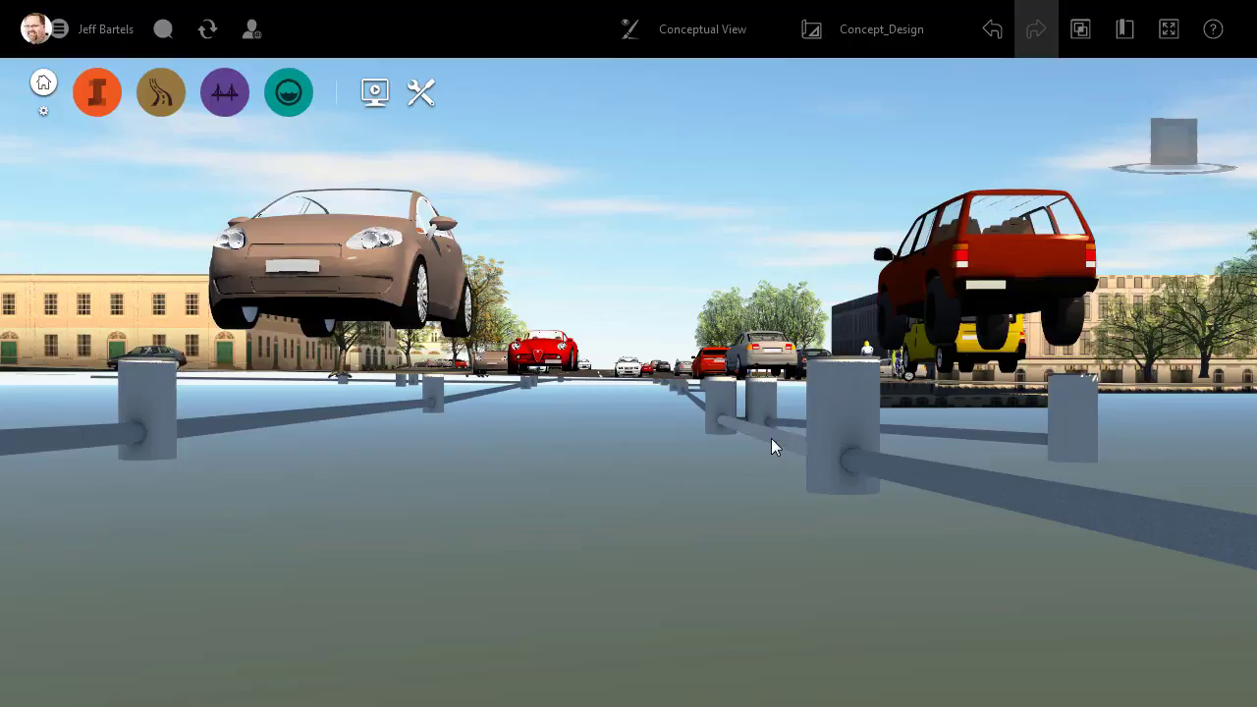
mouse_move(771, 438)
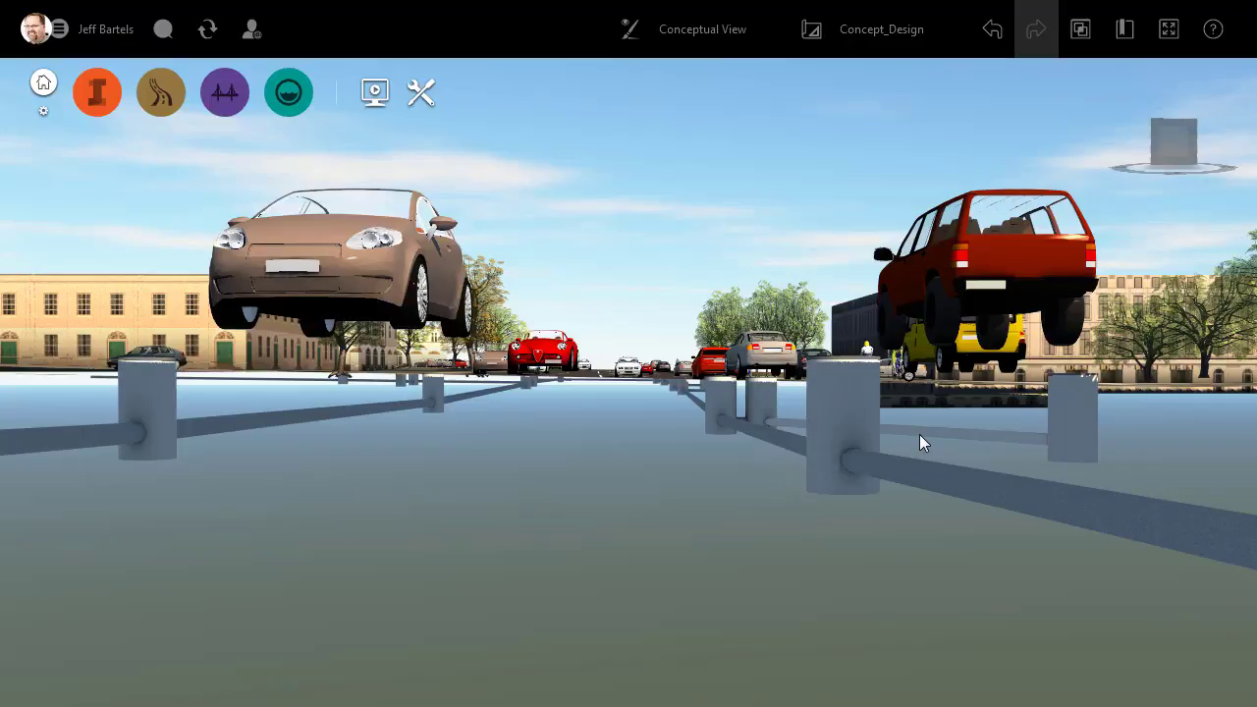
mouse_move(919, 443)
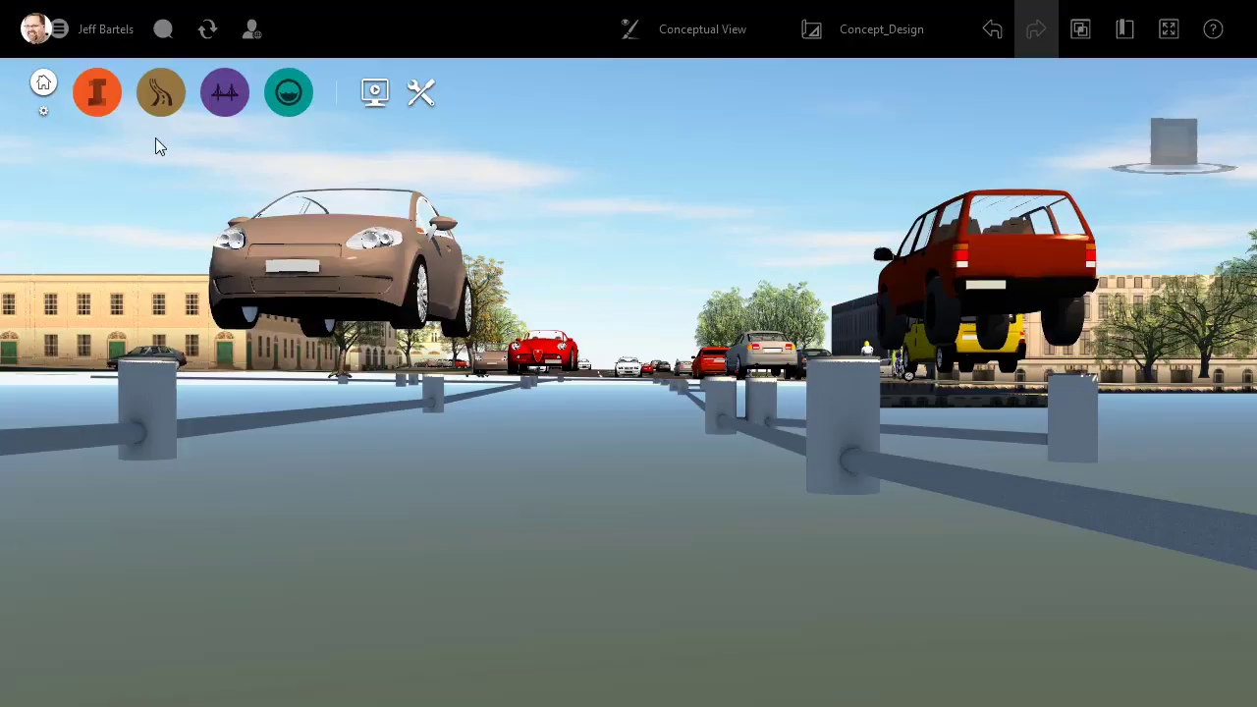
Start a new feature theme and name it Pipeline SUE Value
left_click(102, 101)
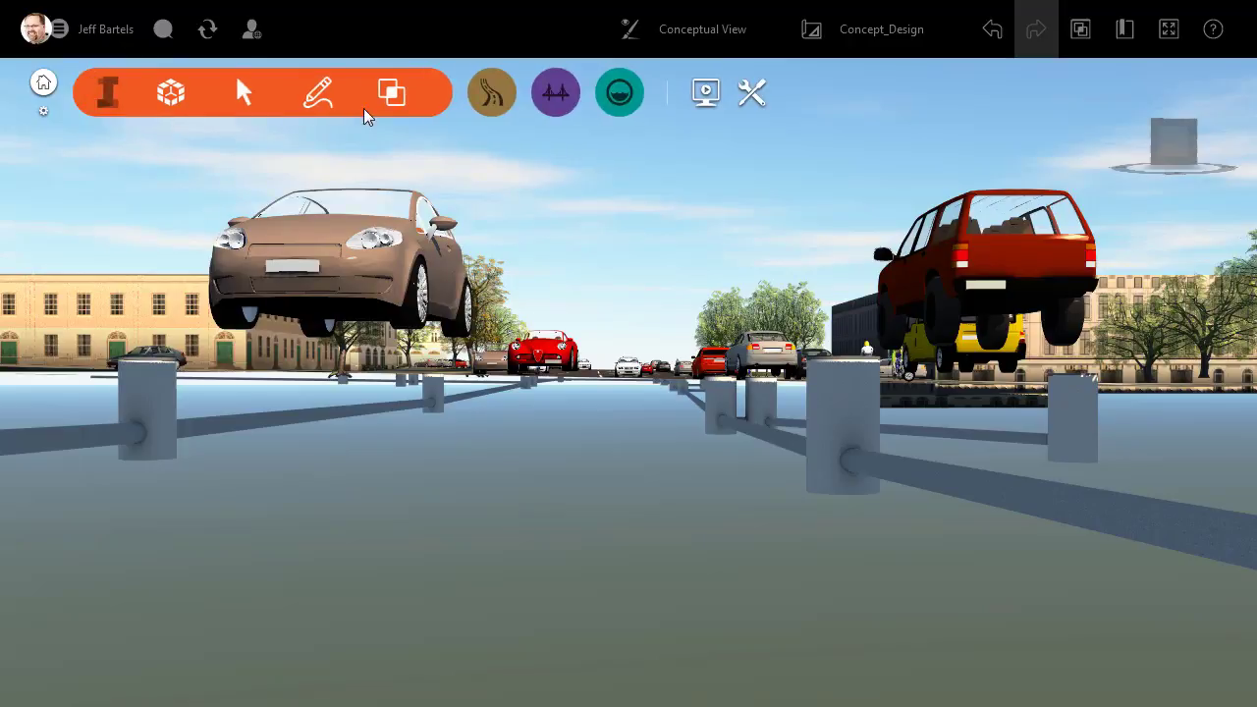
left_click(389, 94)
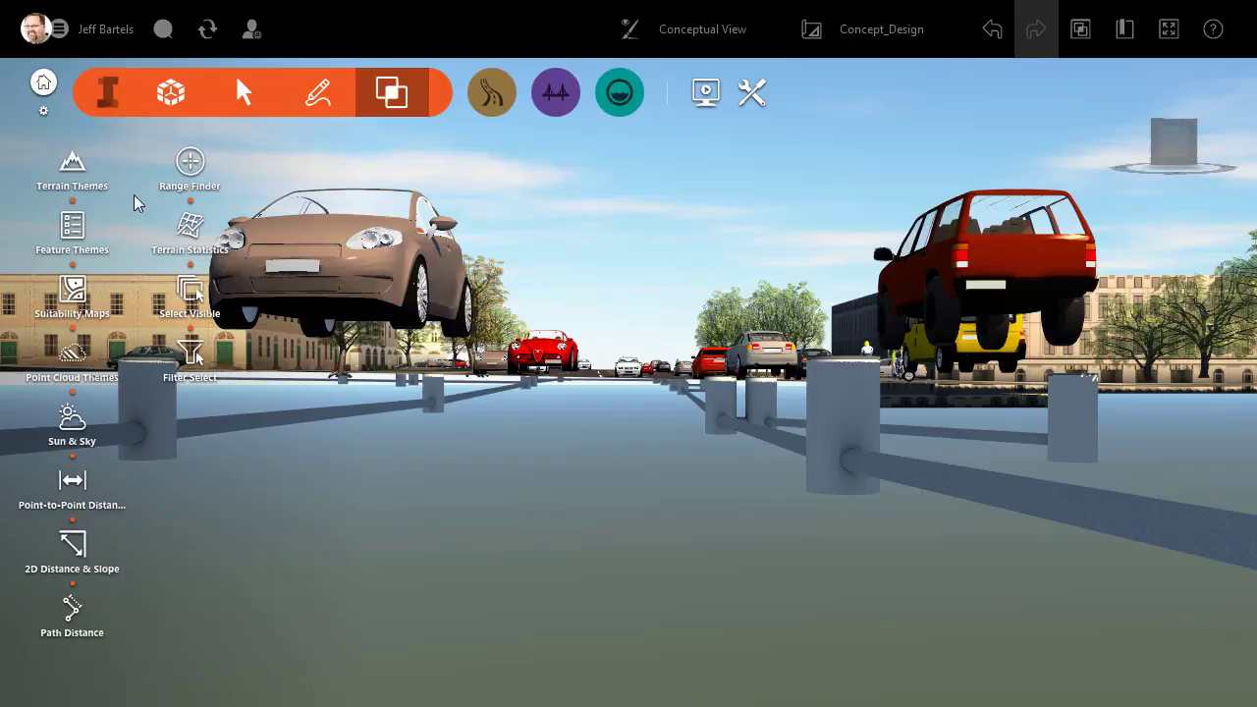
left_click(73, 228)
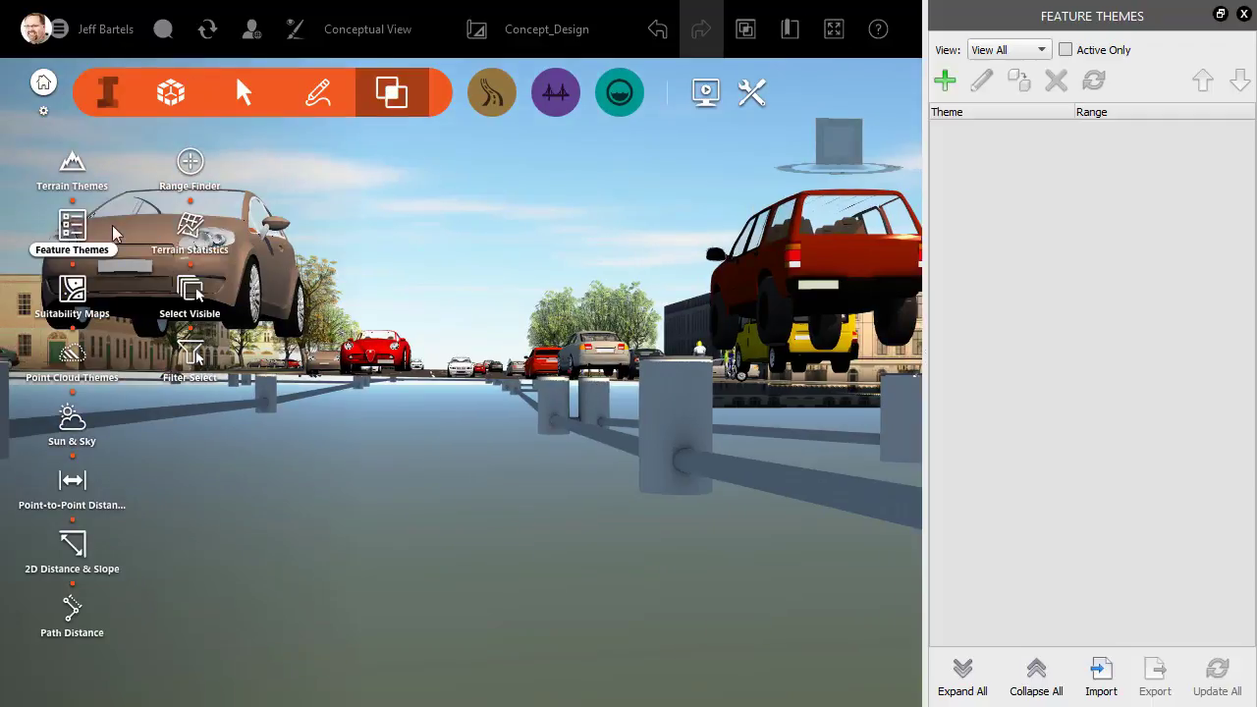
left_click(945, 82)
left_click_drag(654, 177, 595, 179)
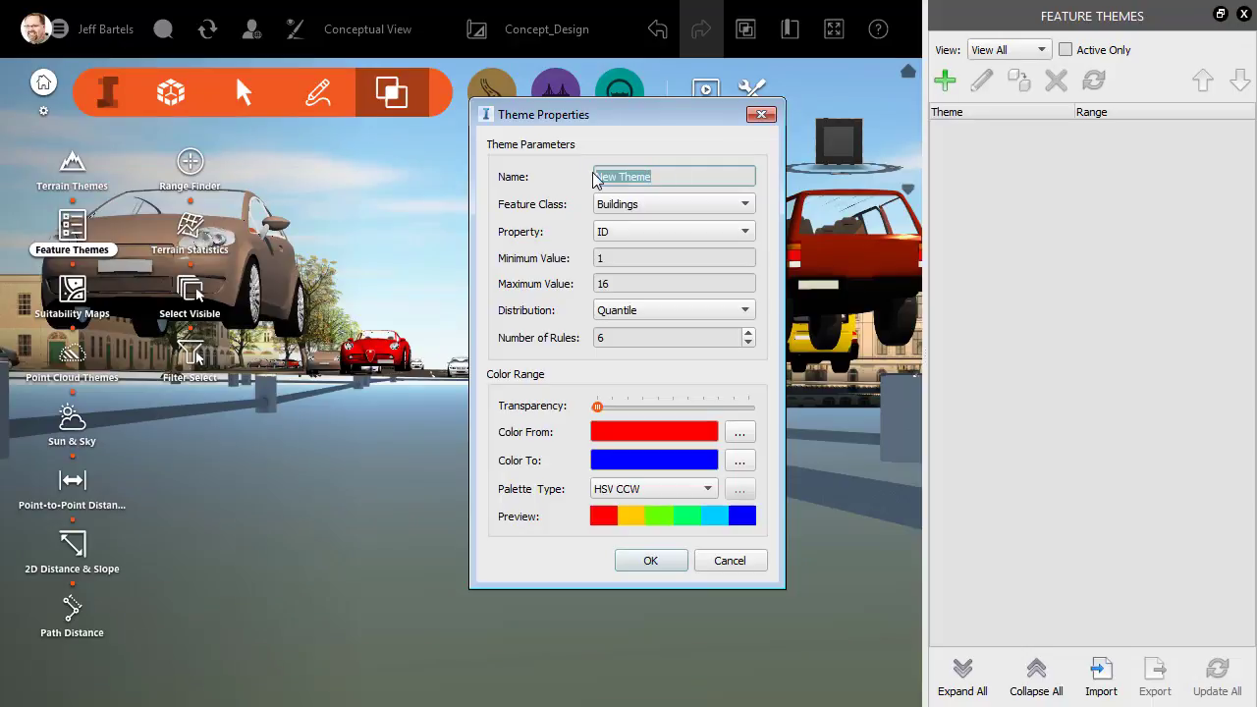
type("Pipel")
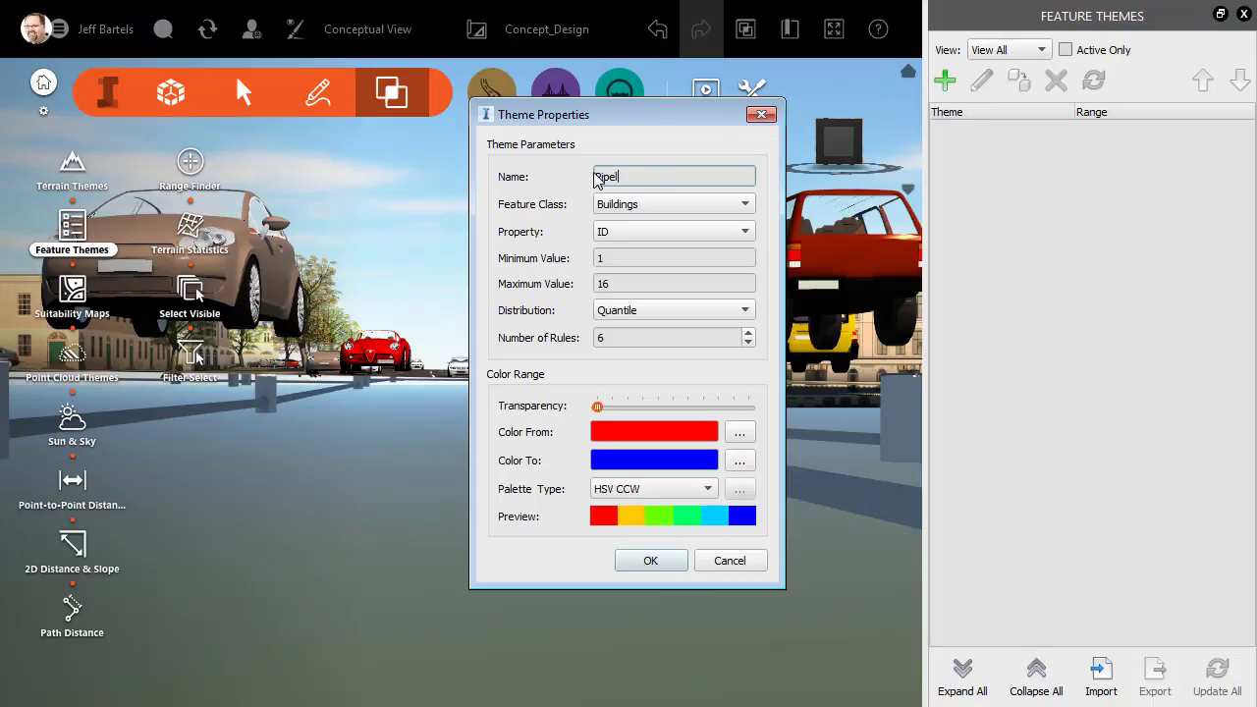
type("ine SUE Value")
Base the theme on the Name property of the Pipelines feature class, with an Individual Values distribution
left_click(601, 204)
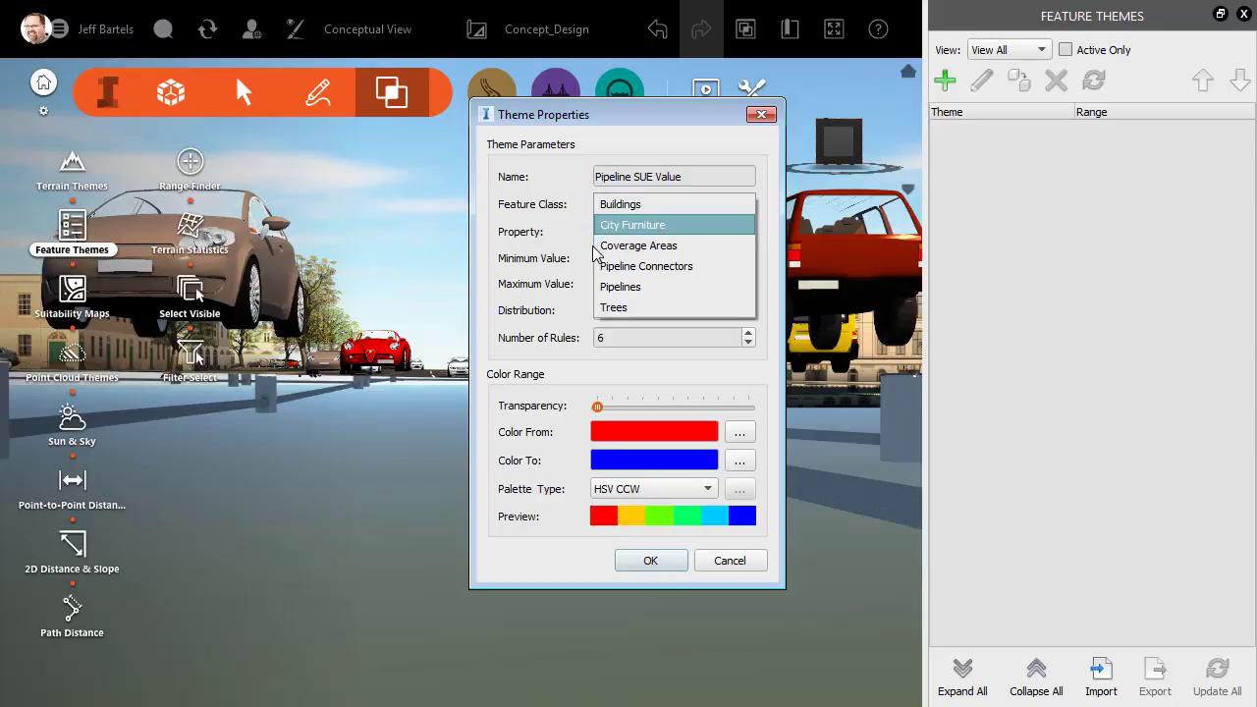
left_click(602, 286)
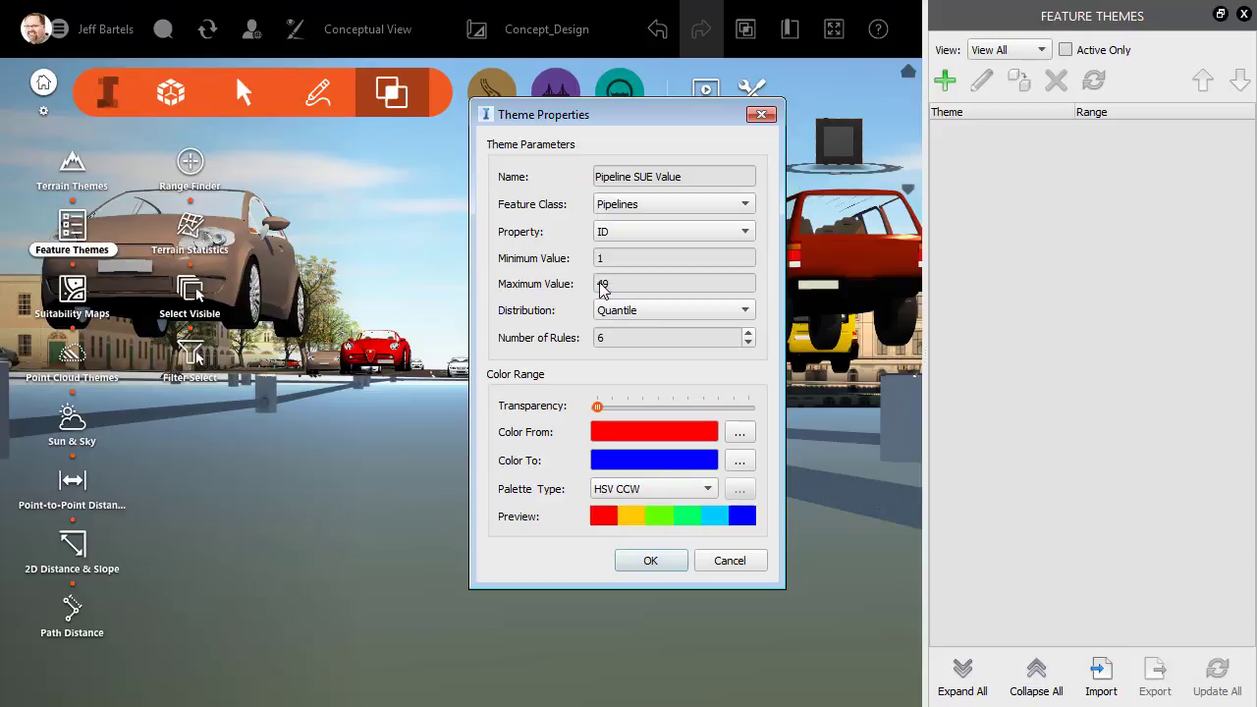
left_click(625, 236)
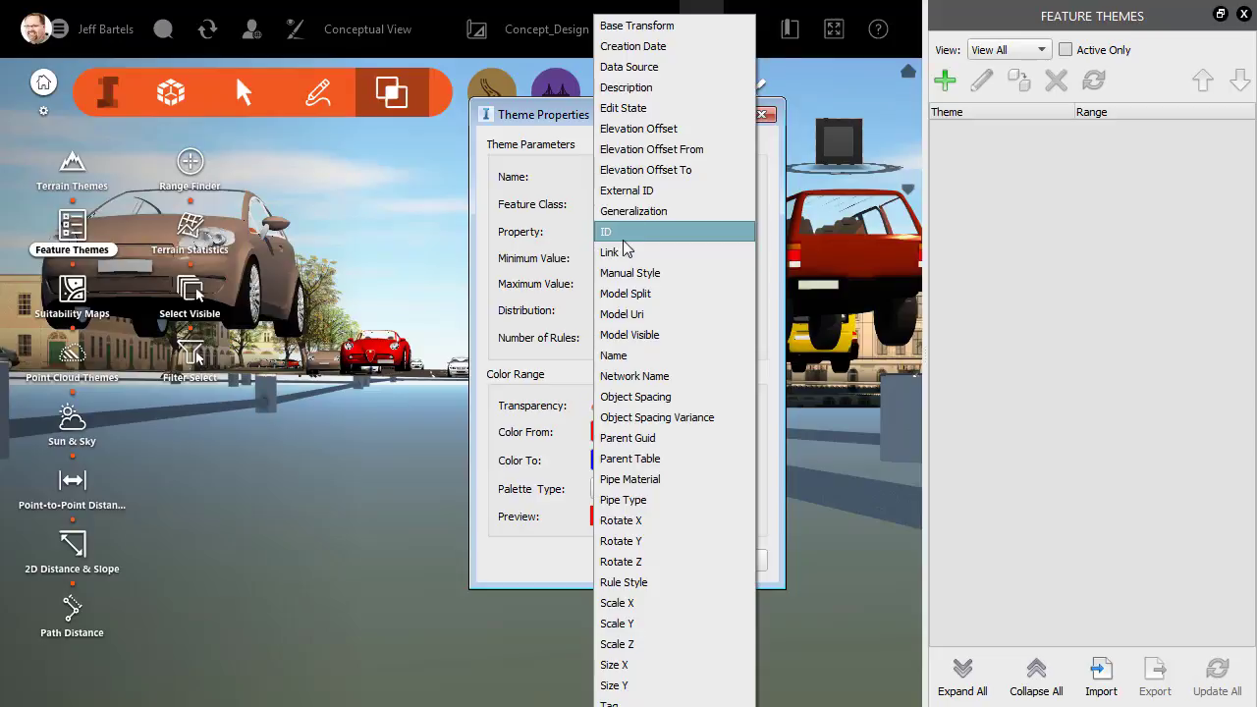
left_click(617, 356)
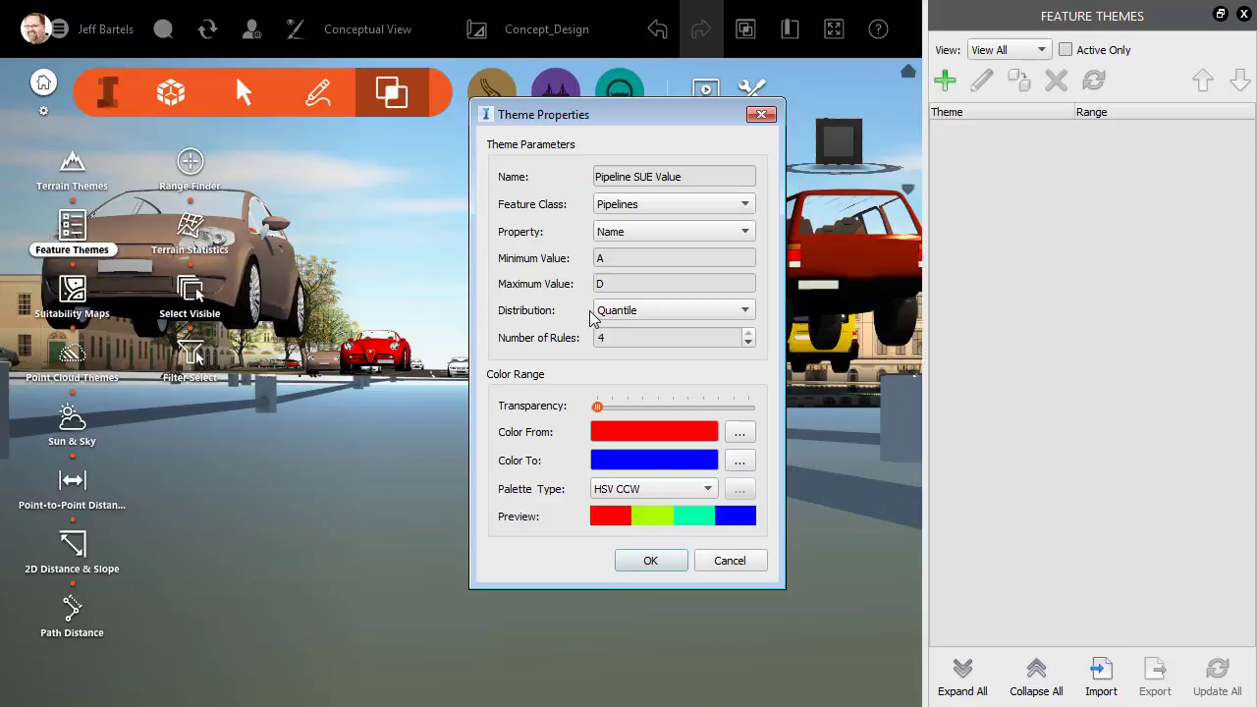
left_click(619, 312)
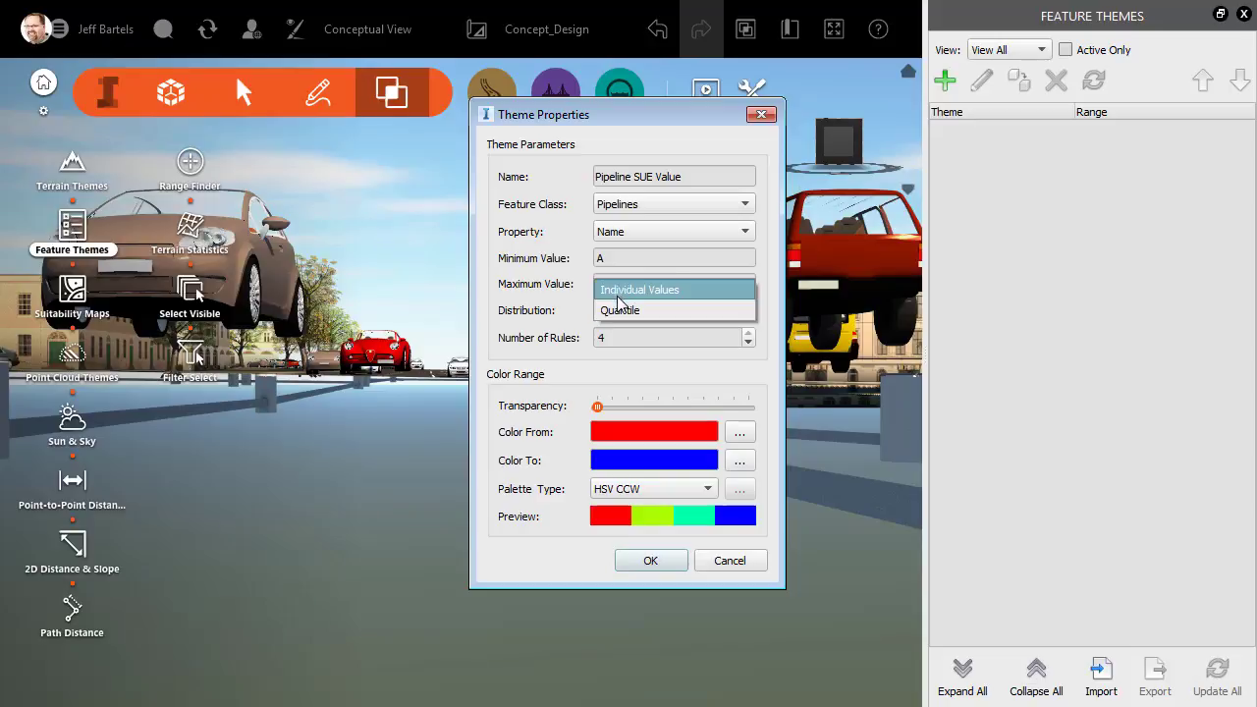
left_click(619, 293)
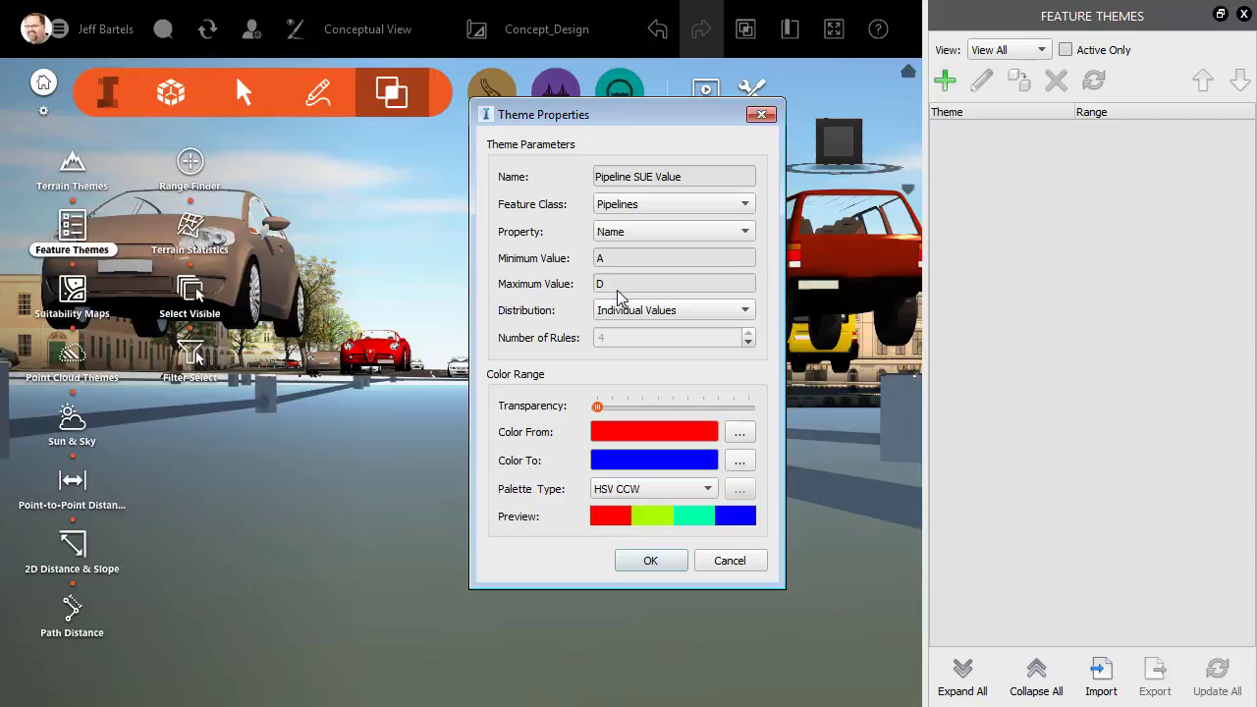
Try the User Defined palette, review its color assignments, and restore the HSV CCW palette
left_click(707, 489)
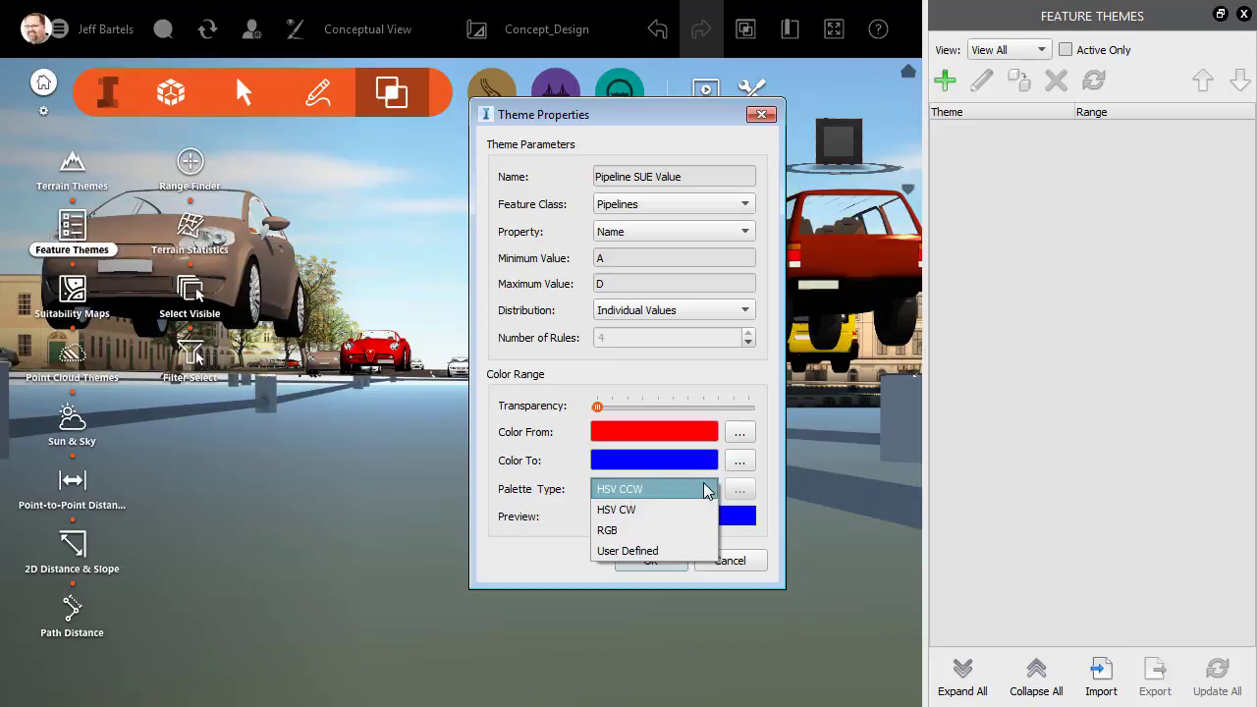
left_click(610, 552)
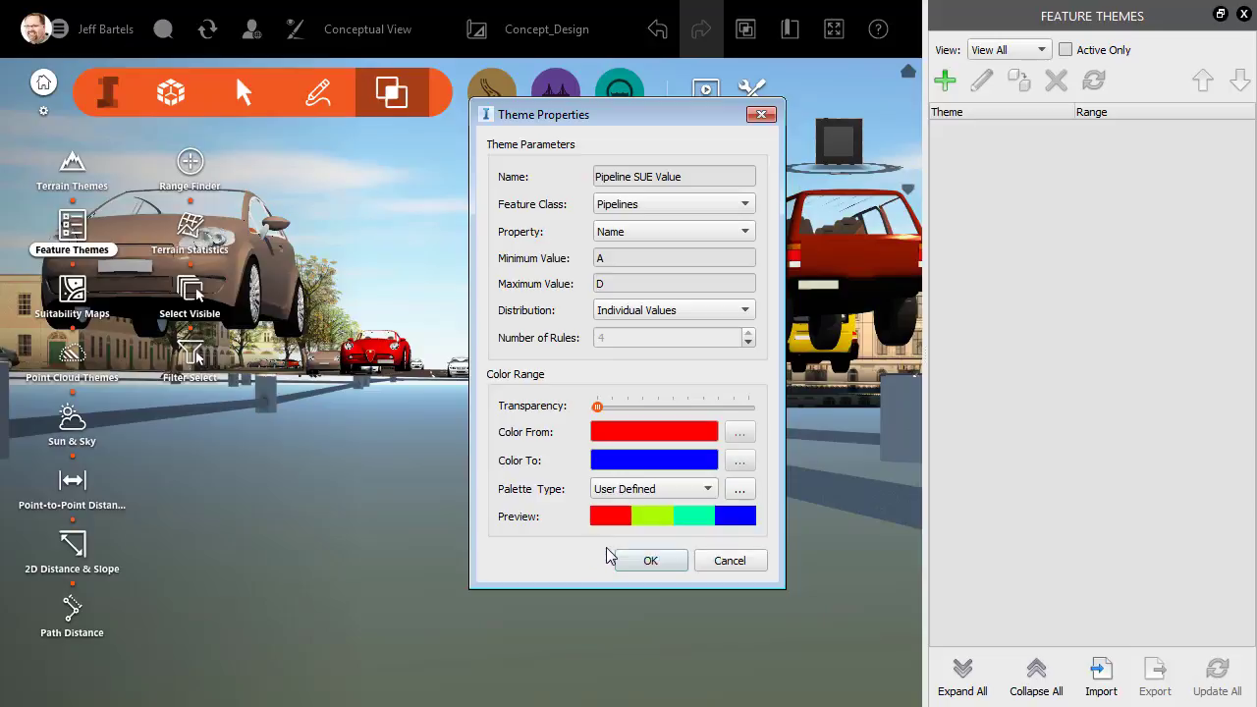
left_click(740, 489)
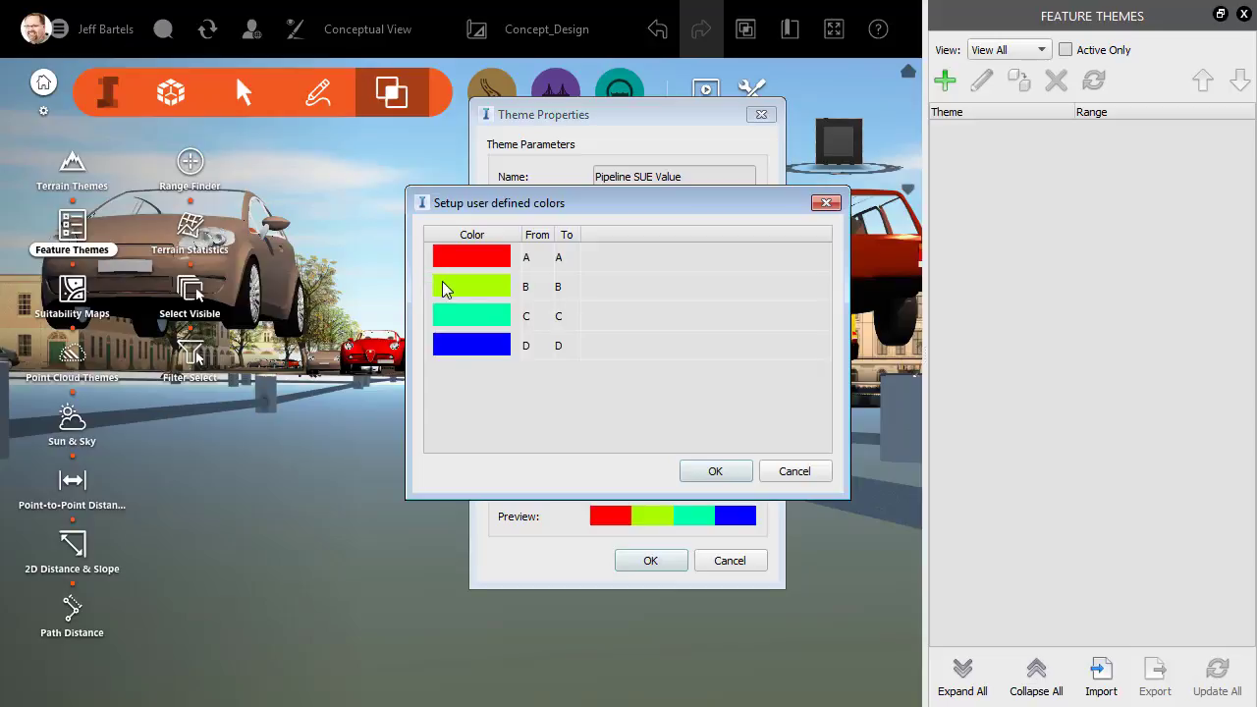
left_click(784, 472)
left_click(707, 488)
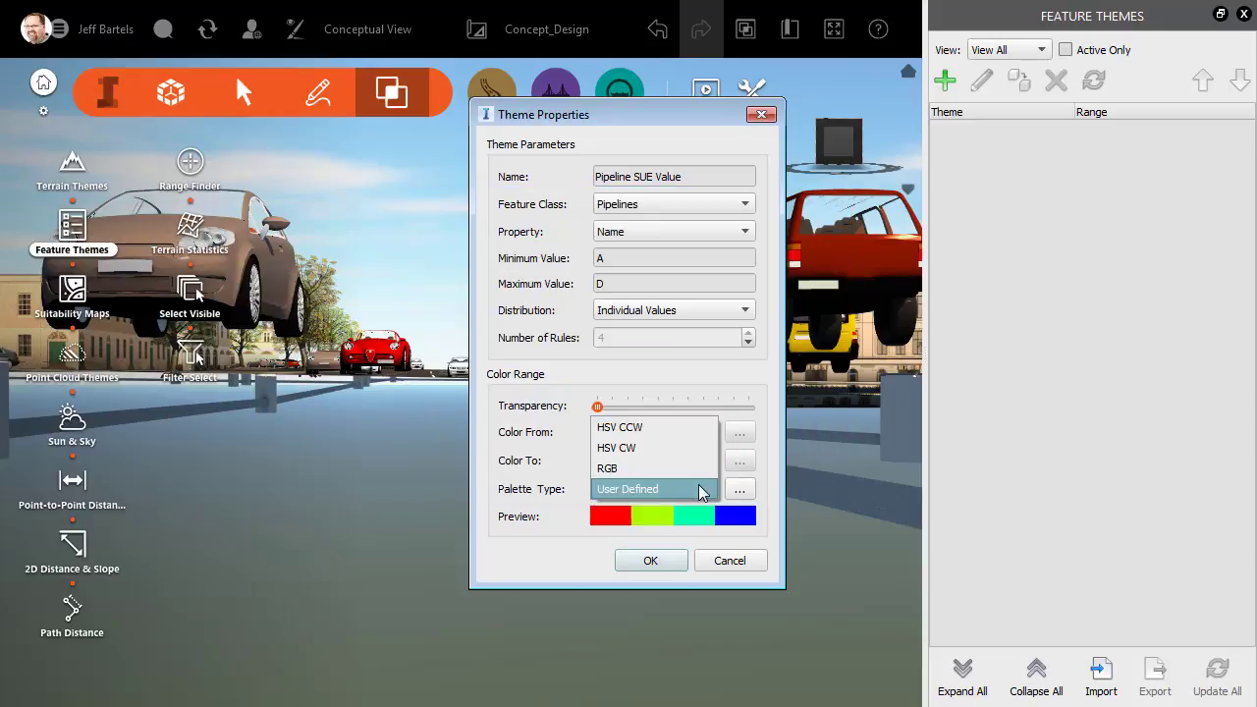
left_click(616, 428)
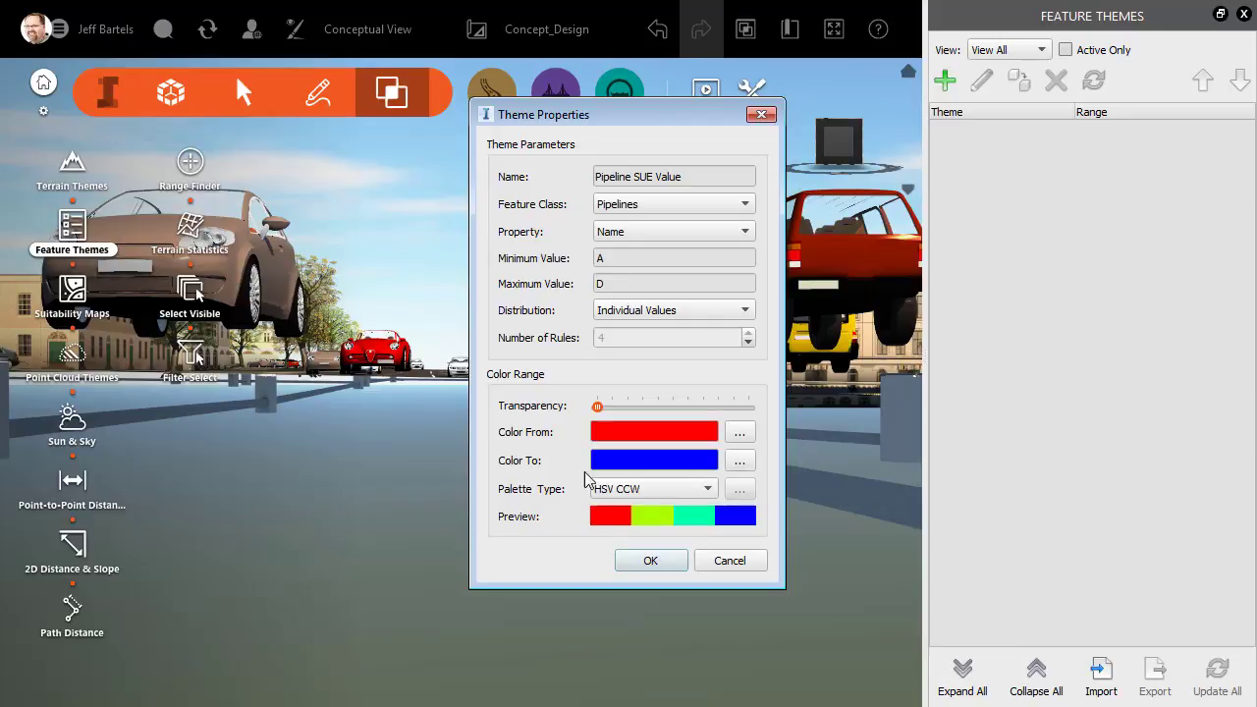
Apply the Pipeline SUE Value theme to the model, toggle it for comparison, and leave it turned off
left_click(648, 562)
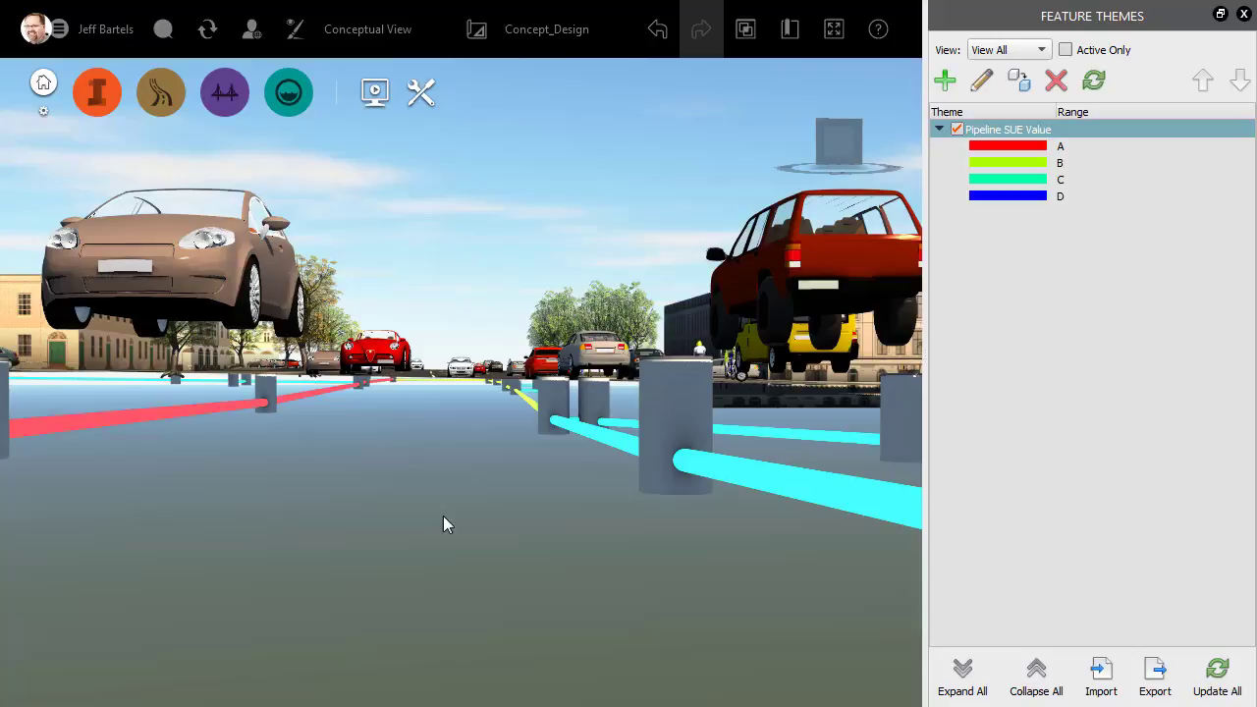
left_click(957, 129)
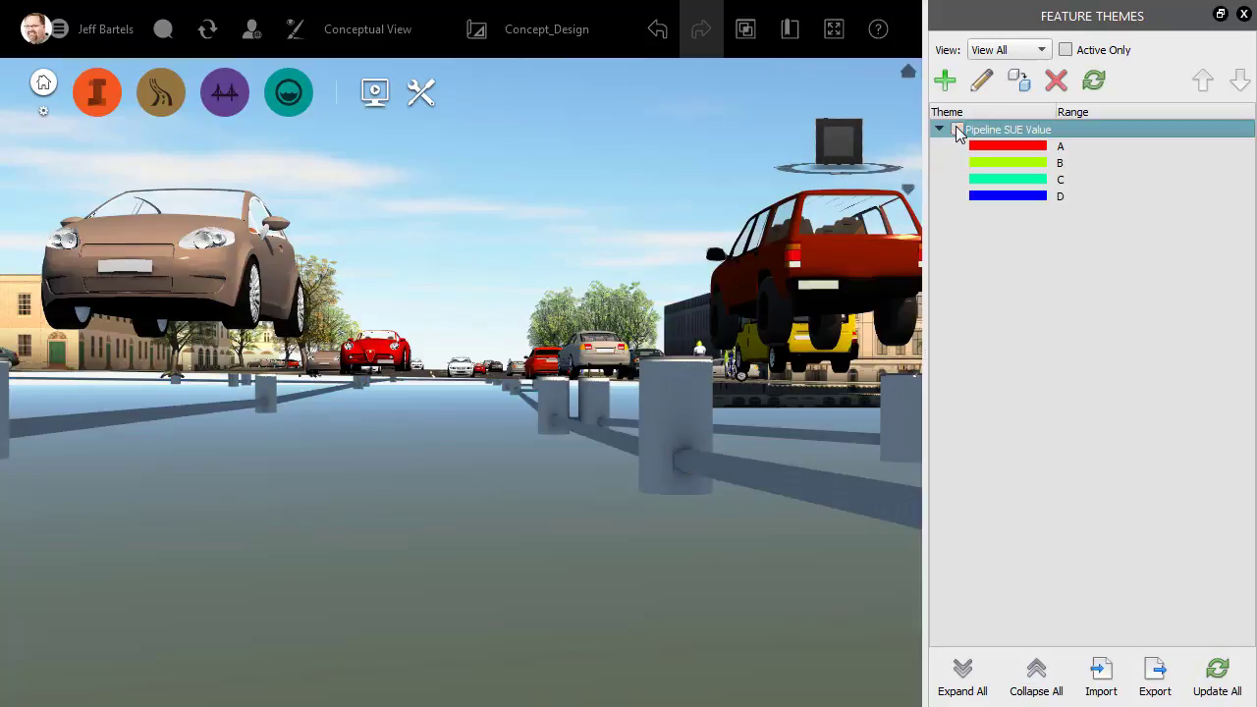
left_click(958, 129)
left_click(958, 129)
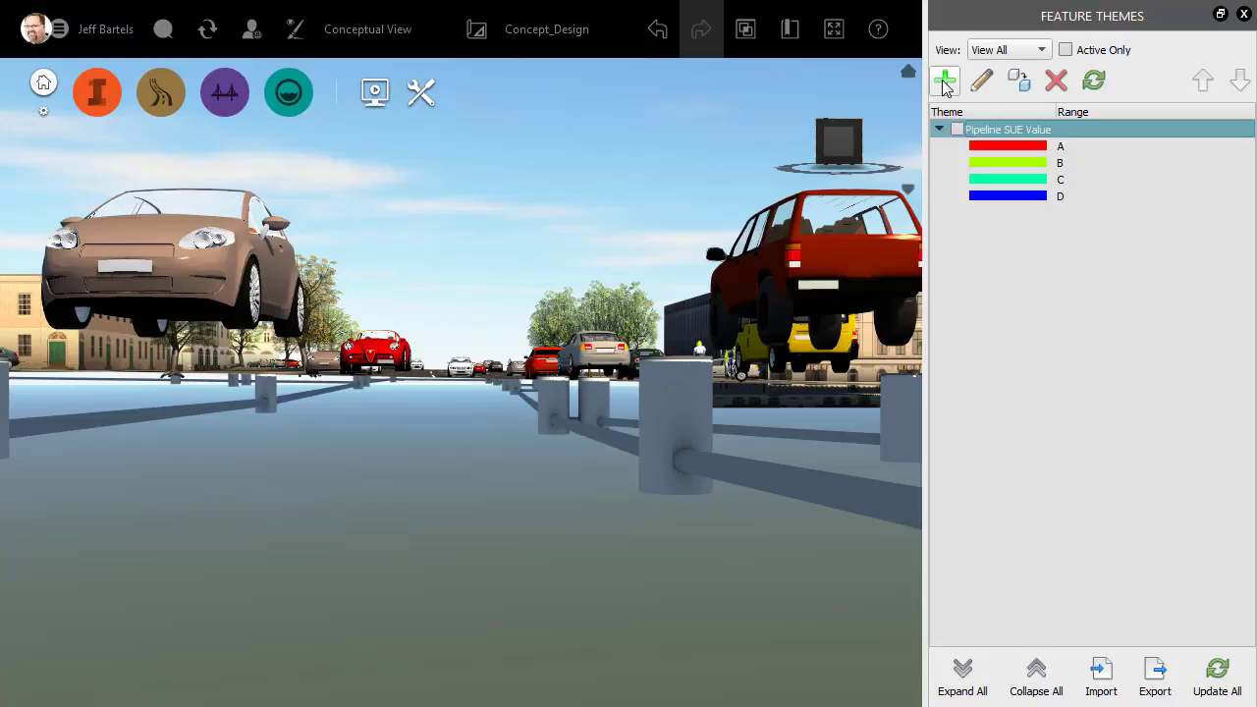
Start another feature theme named Pipeline Diameters for the Pipelines feature class
left_click(945, 83)
left_click_drag(678, 177, 601, 176)
type("Pipeline Dia")
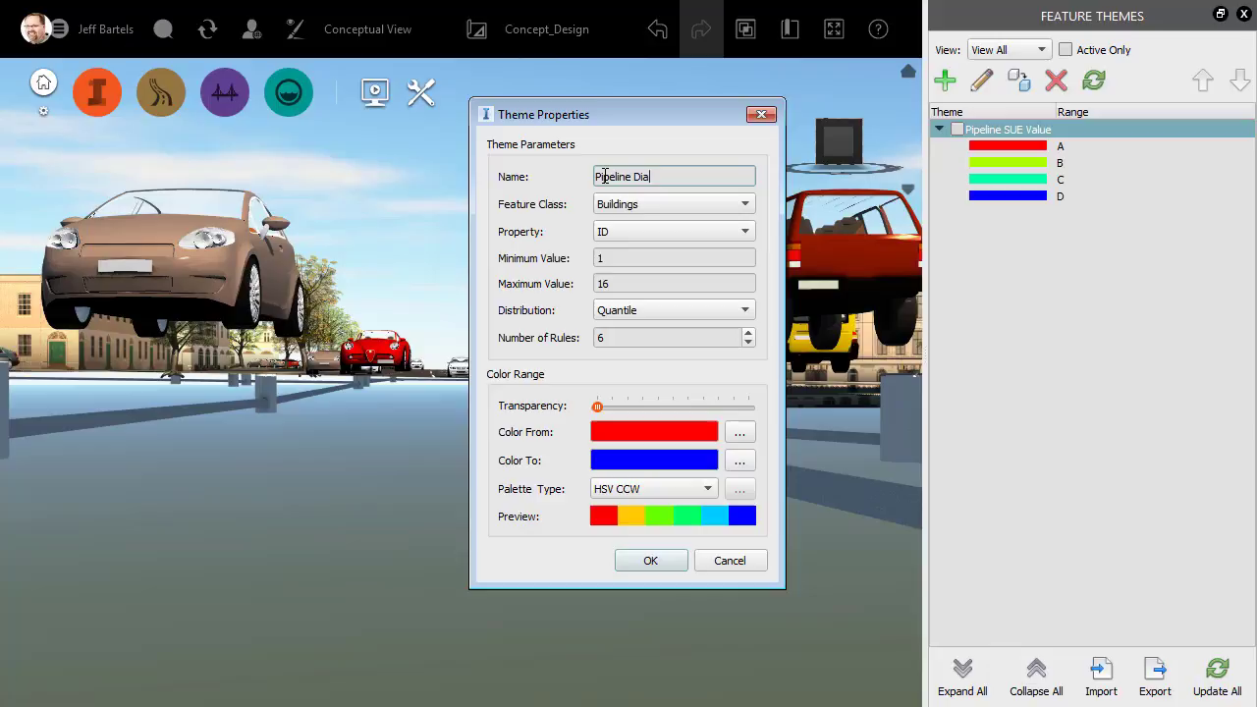
type("meters")
left_click(614, 206)
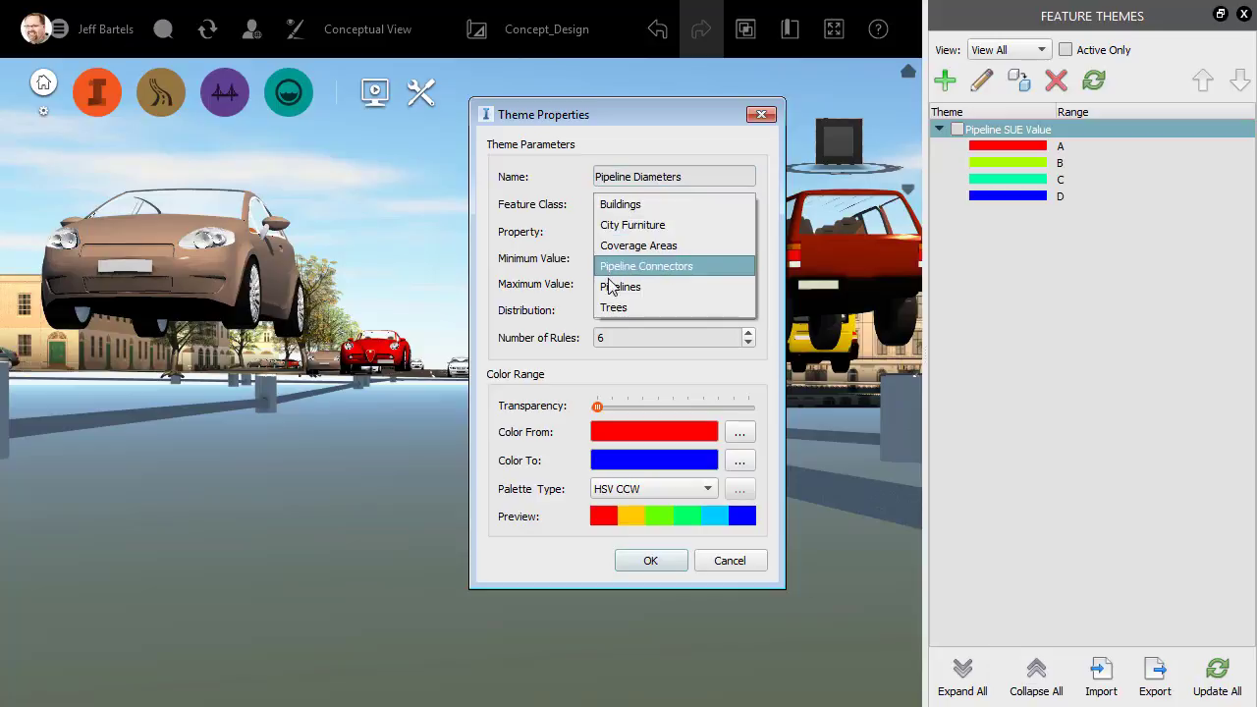
left_click(611, 287)
Base the diameter theme on the Size X property with an Individual Values distribution and apply it
left_click(608, 233)
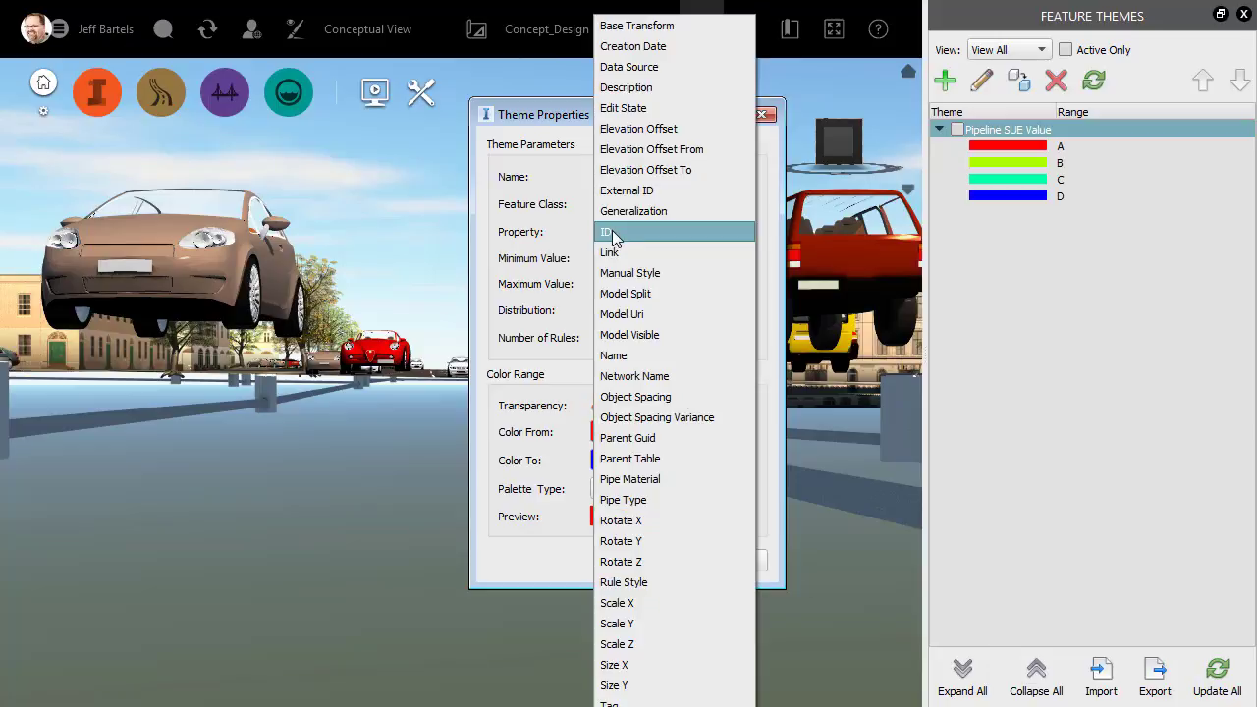
left_click(614, 665)
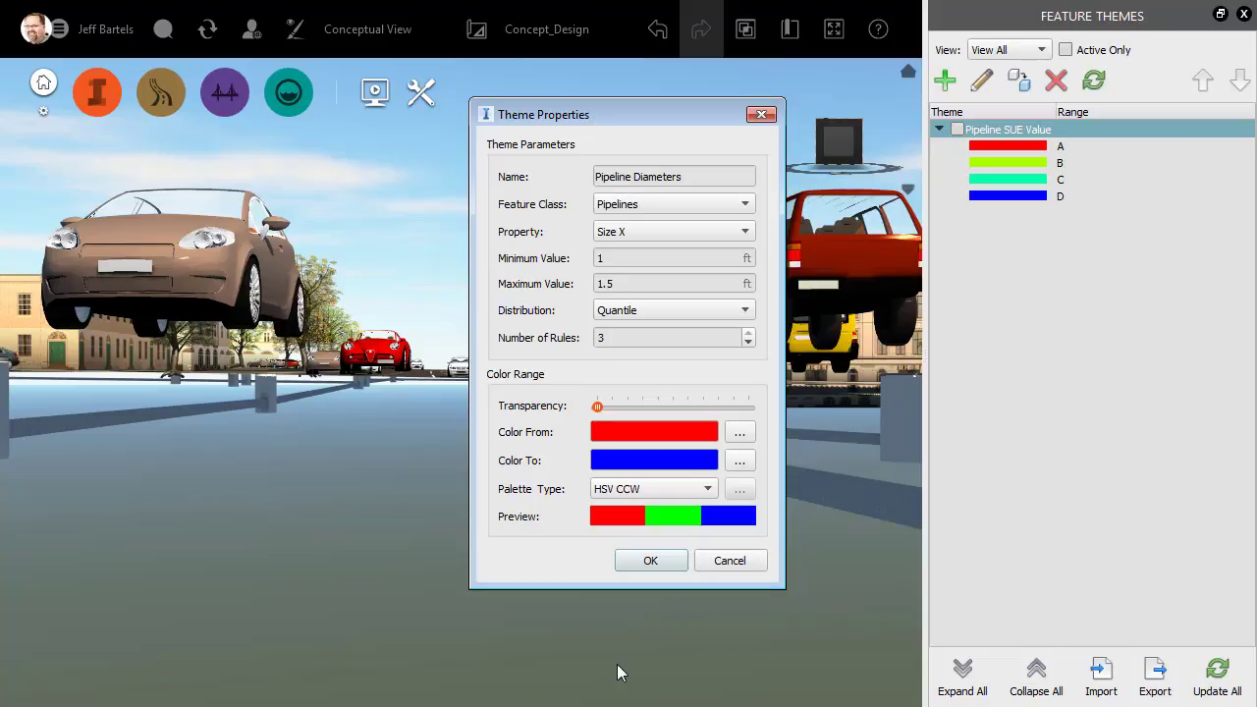
left_click(609, 313)
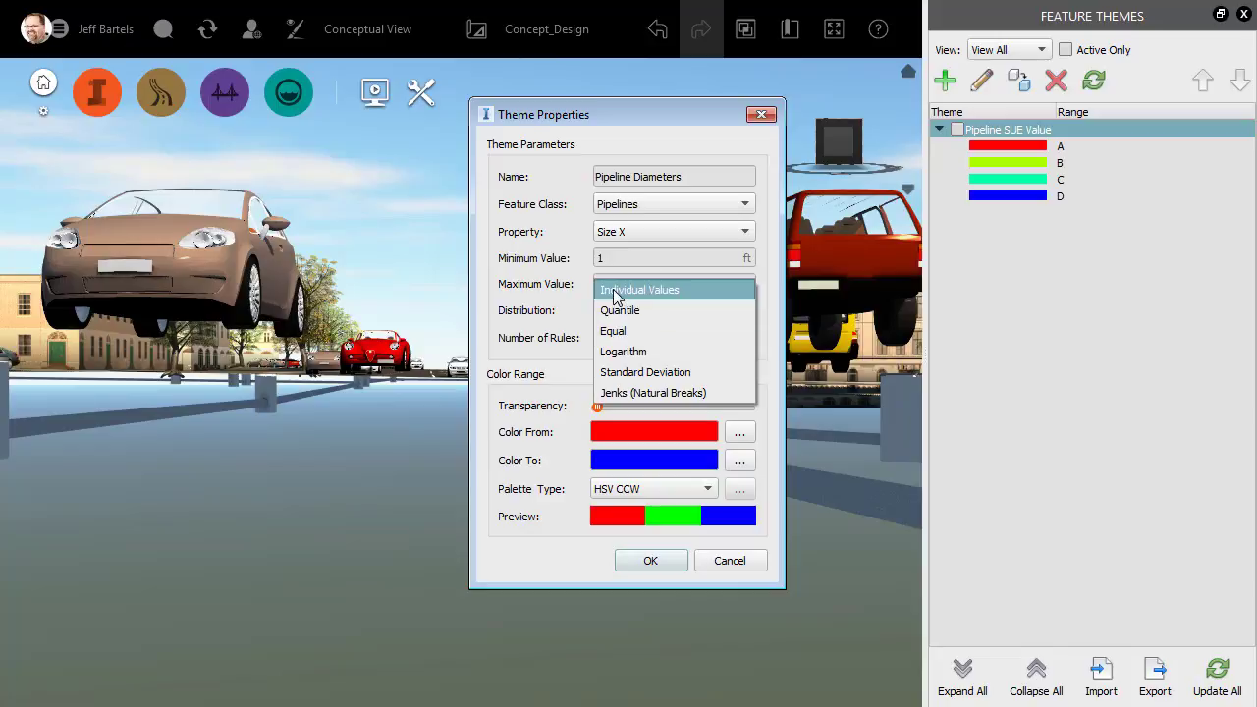
left_click(615, 291)
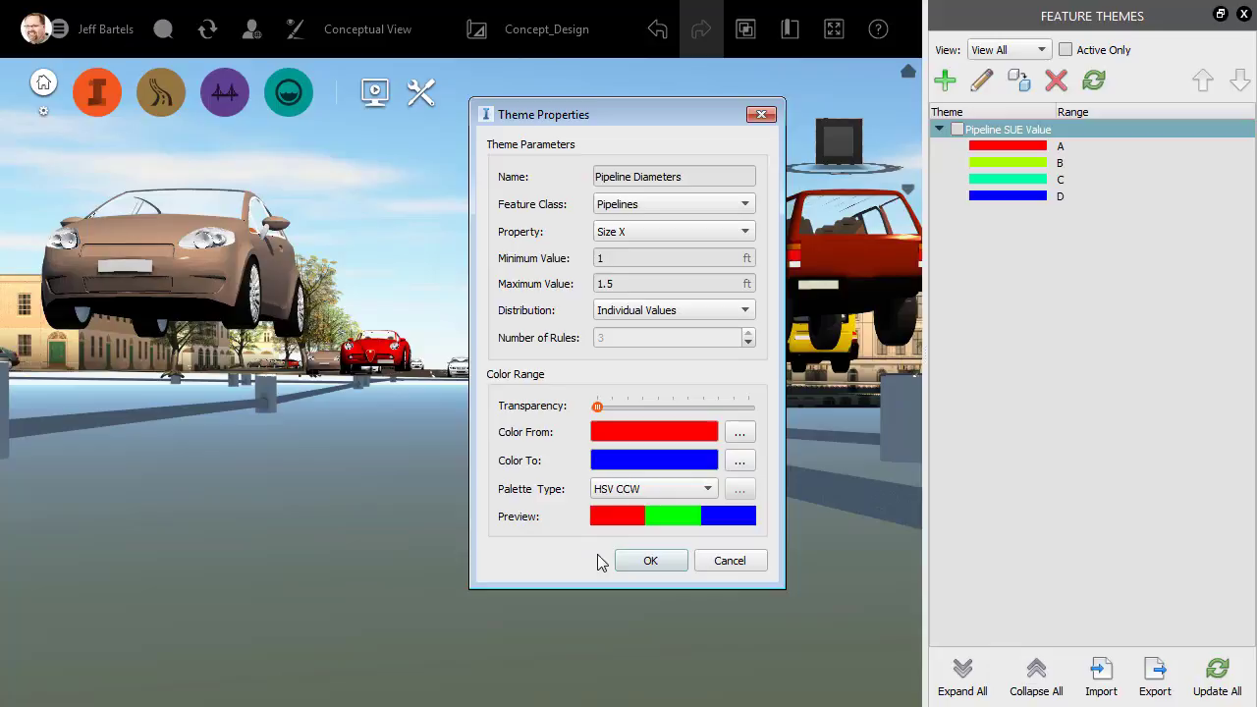
left_click(636, 567)
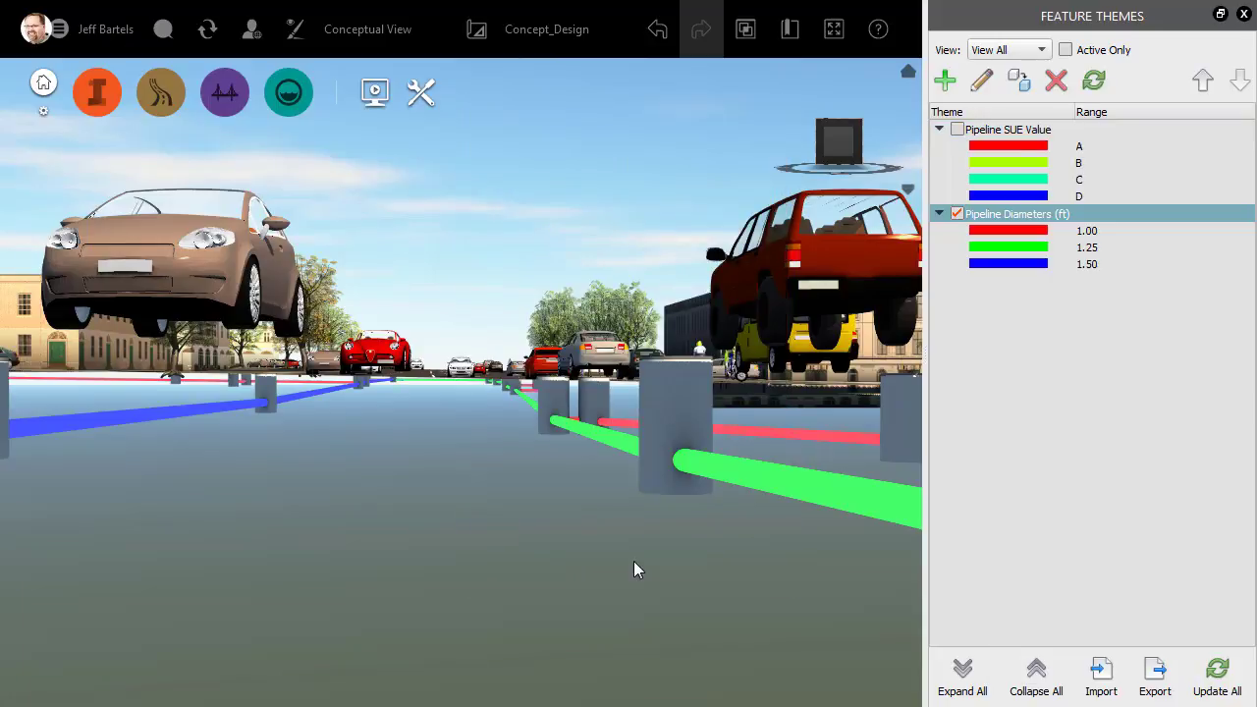